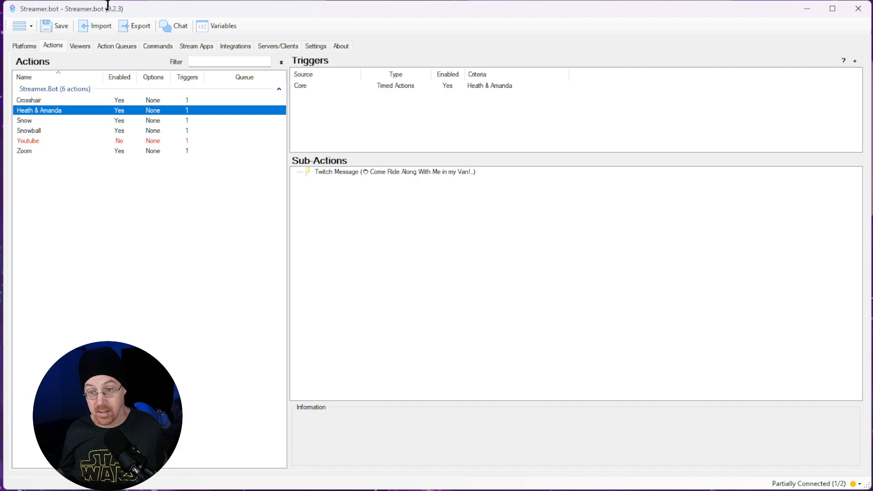
Step: Import the LatestYoutube action using the import string copied from Youtube Shoutout.txt
click(106, 29)
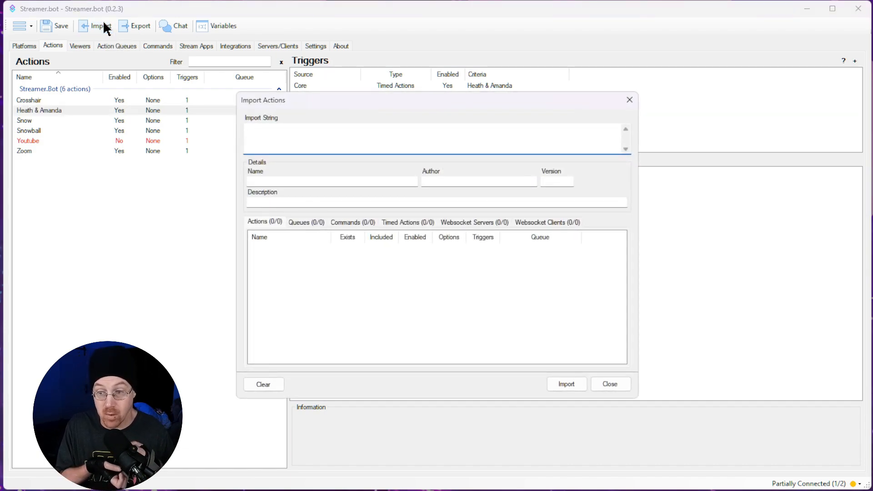
key(alt+Tab)
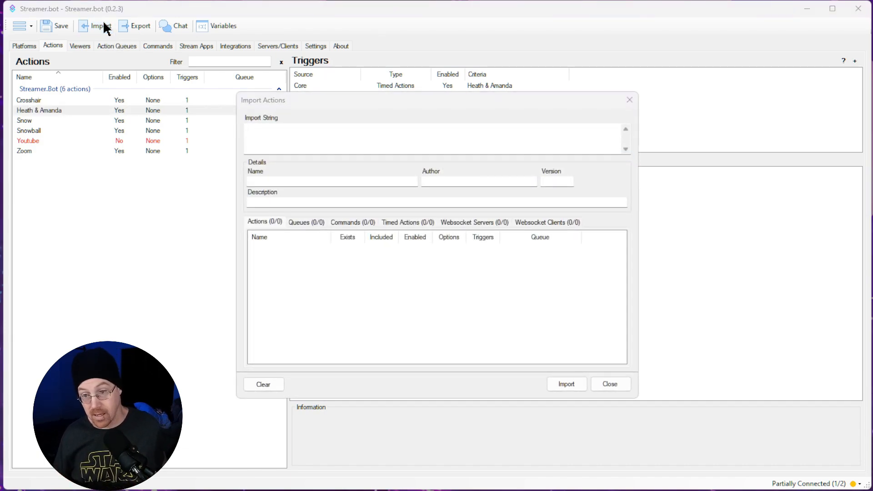
key(alt+Tab)
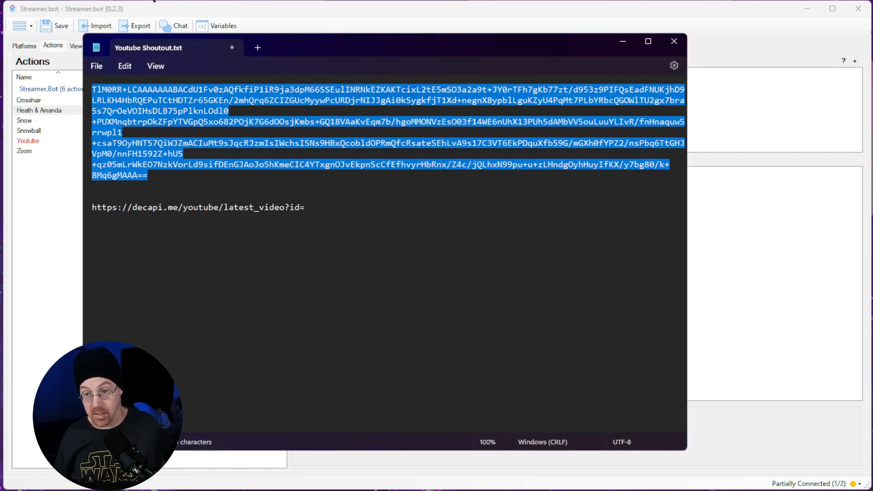
click(307, 24)
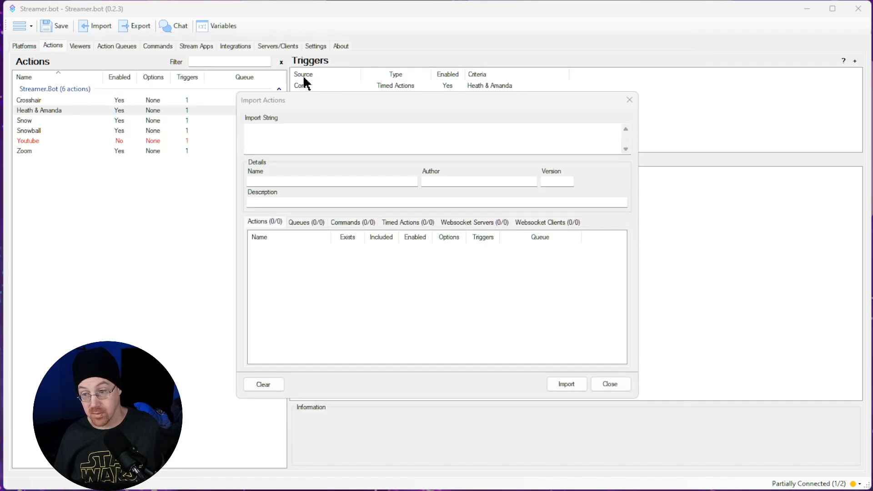
click(299, 131)
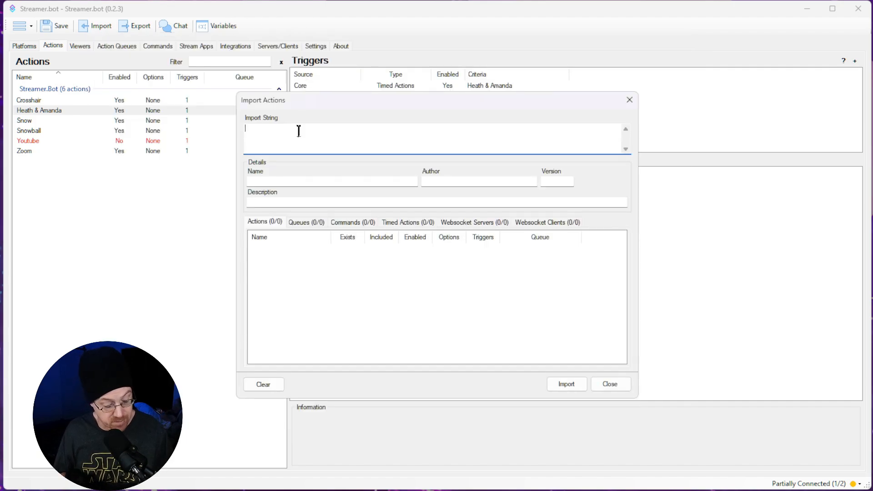
key(ctrl+v)
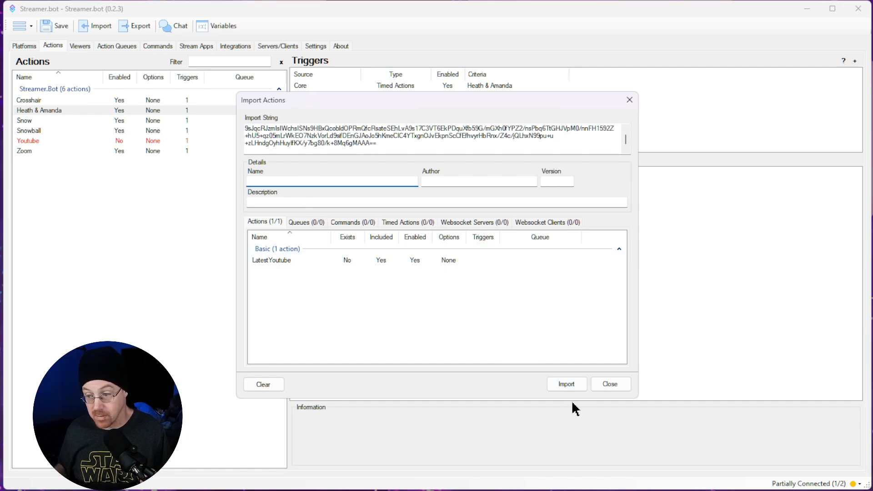
click(562, 383)
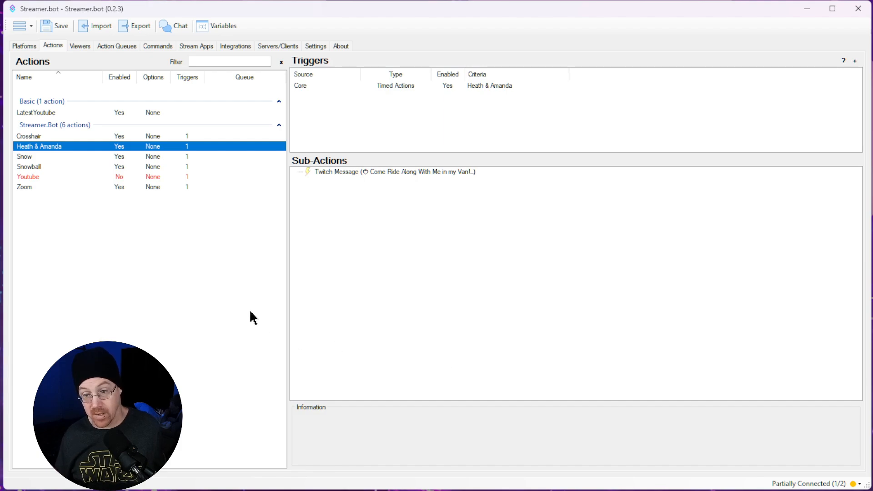
Step: Start adding a Core Command Triggered trigger to the LatestYoutube action
click(93, 113)
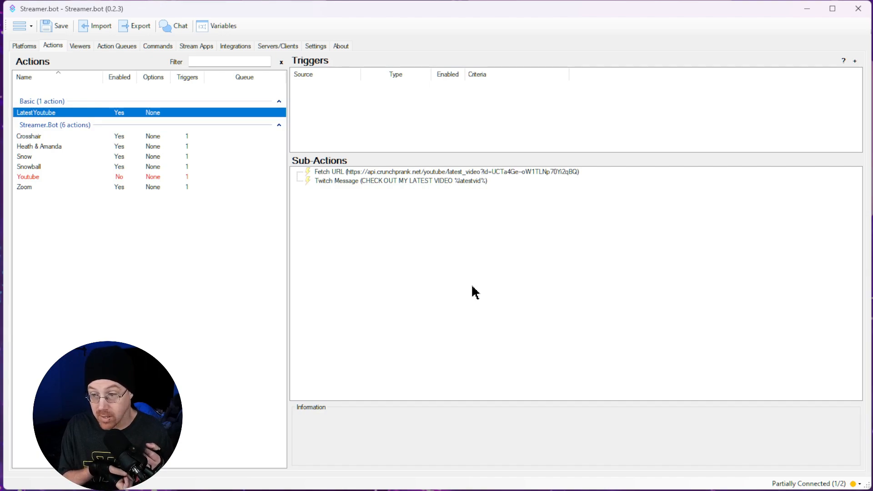
right_click(377, 96)
mouse_move(428, 171)
mouse_move(500, 210)
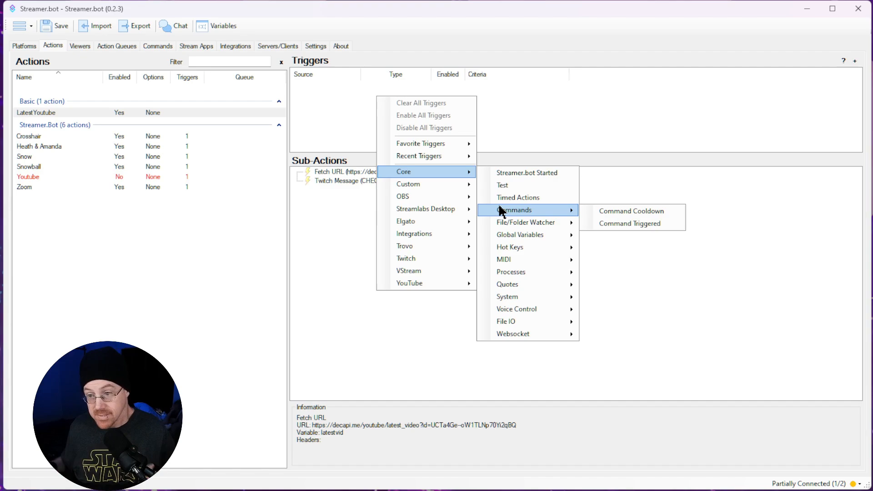
click(337, 125)
right_click(337, 125)
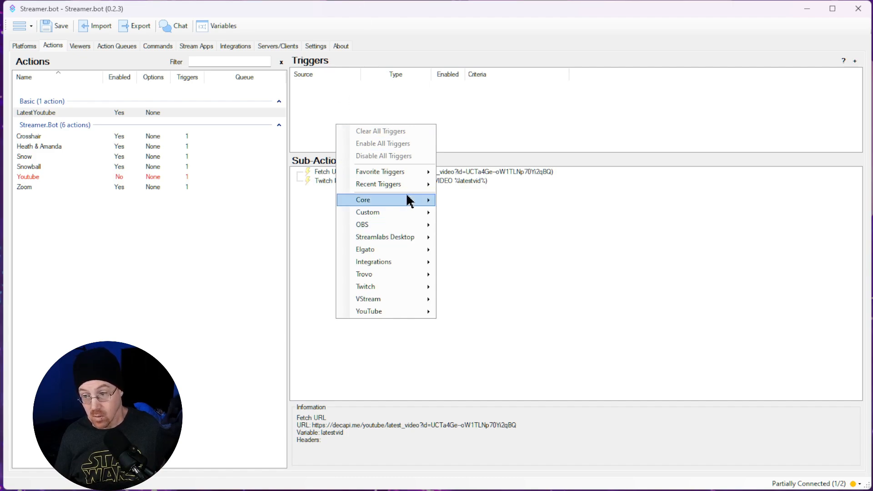
mouse_move(407, 200)
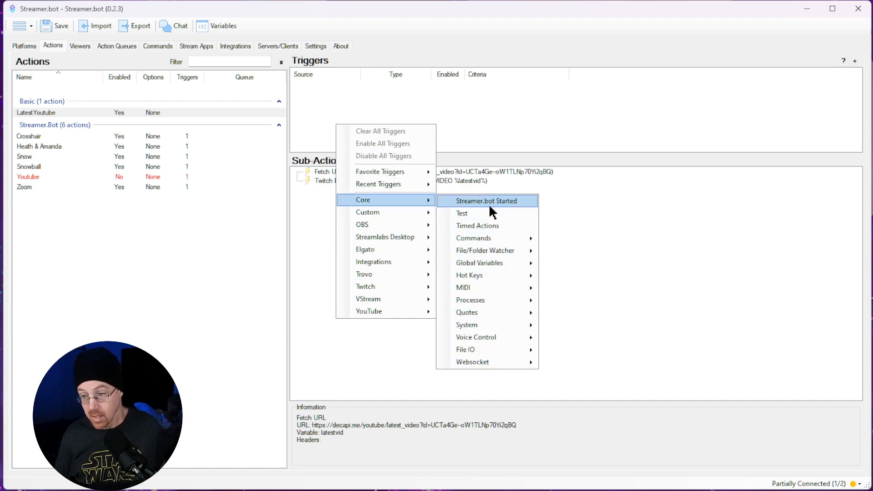
mouse_move(502, 239)
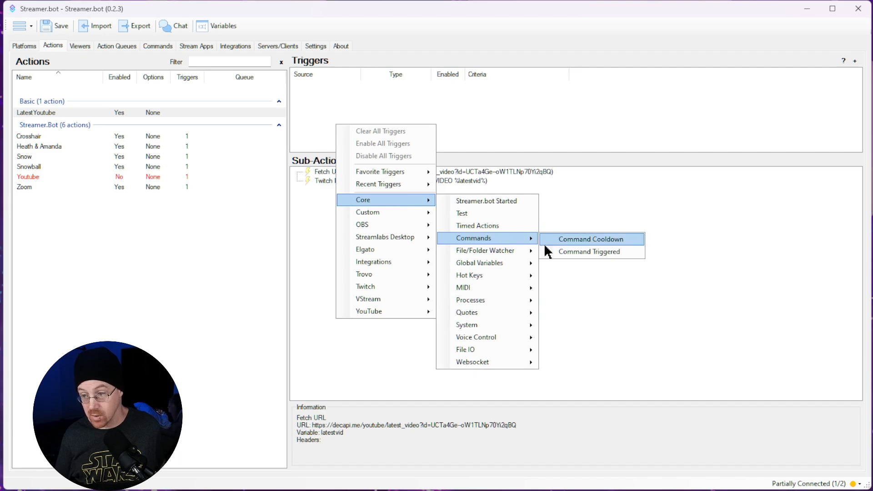
click(566, 255)
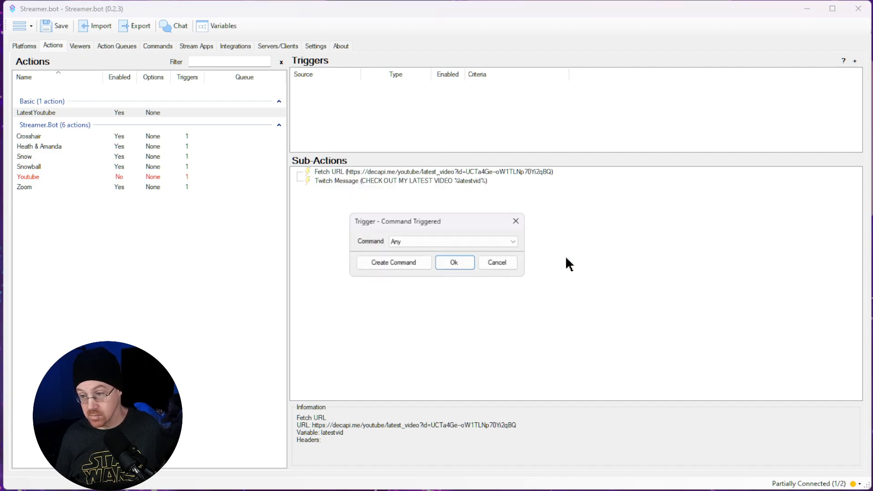
Step: Create a command named Youtube Shoutout with the chat command !you and assign it to the trigger
click(385, 263)
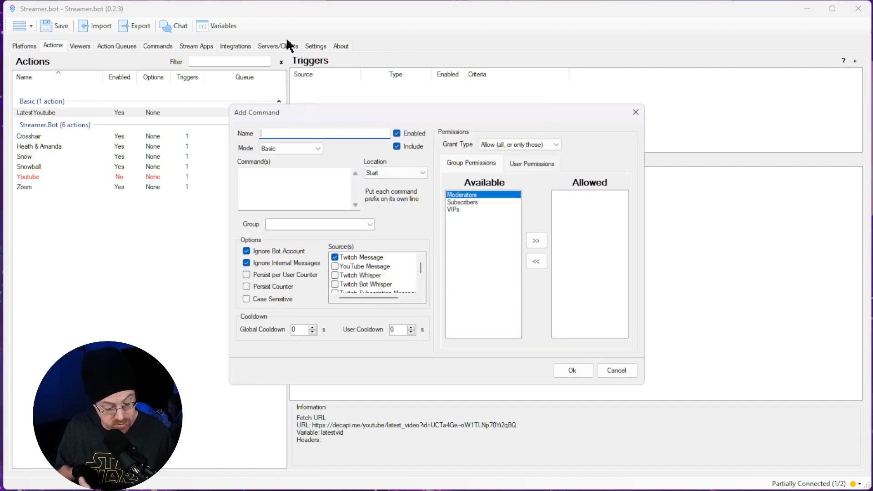
text(Y)
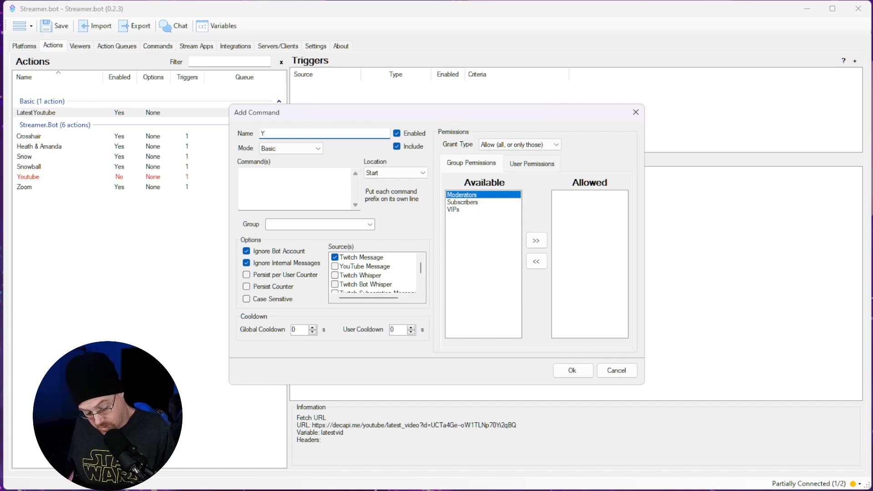
text(ioutube Shoutout)
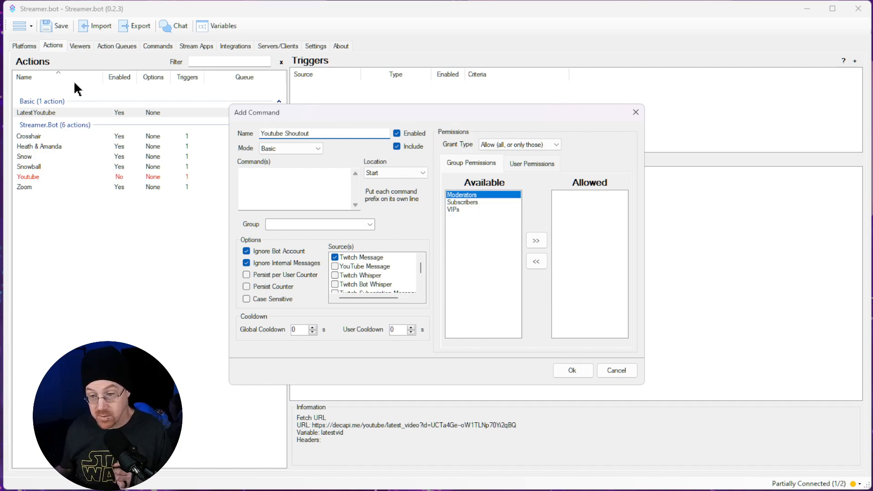
click(311, 180)
text(!)
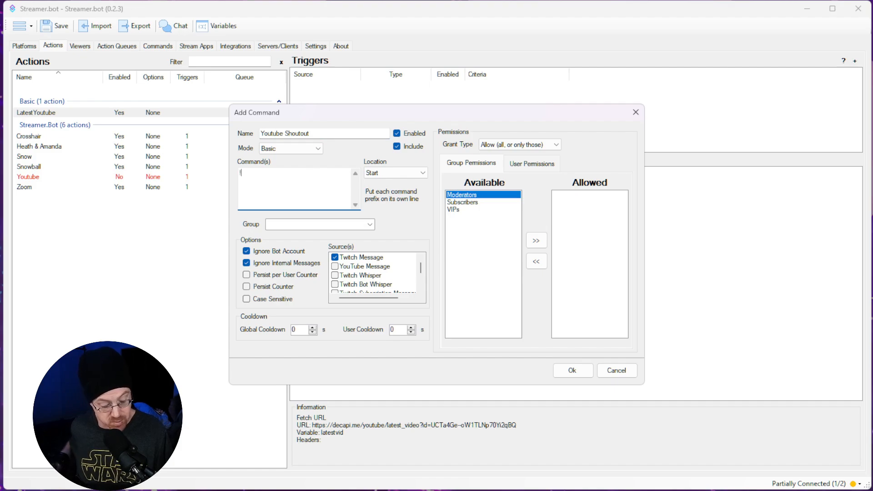
text(you)
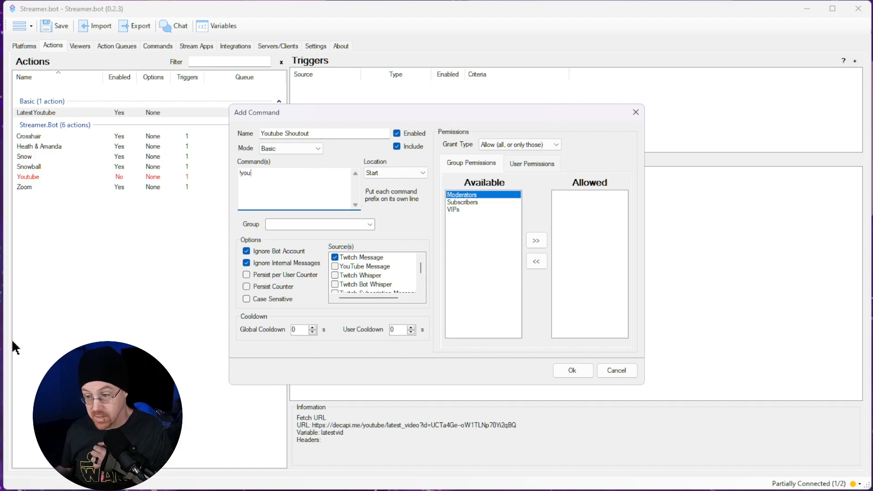
click(562, 372)
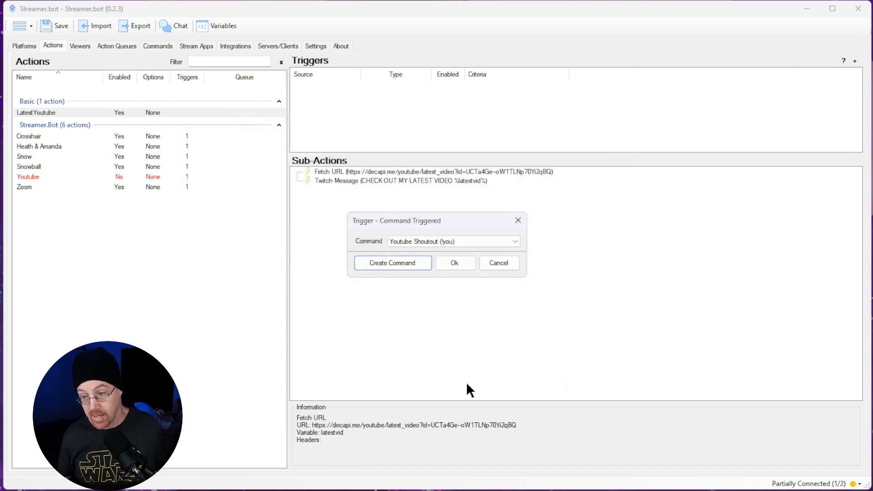
click(447, 263)
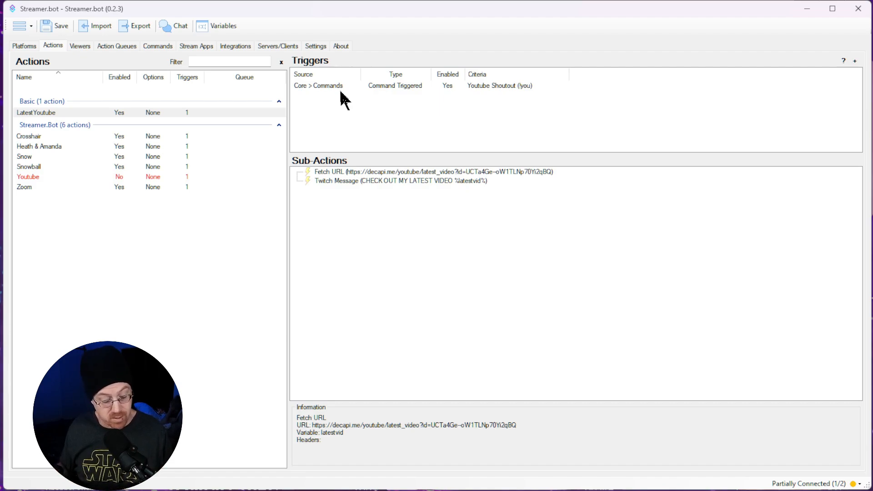
Step: Switch to YouTube in the browser and copy the Channel ID from the account's advanced settings
key(alt+Tab)
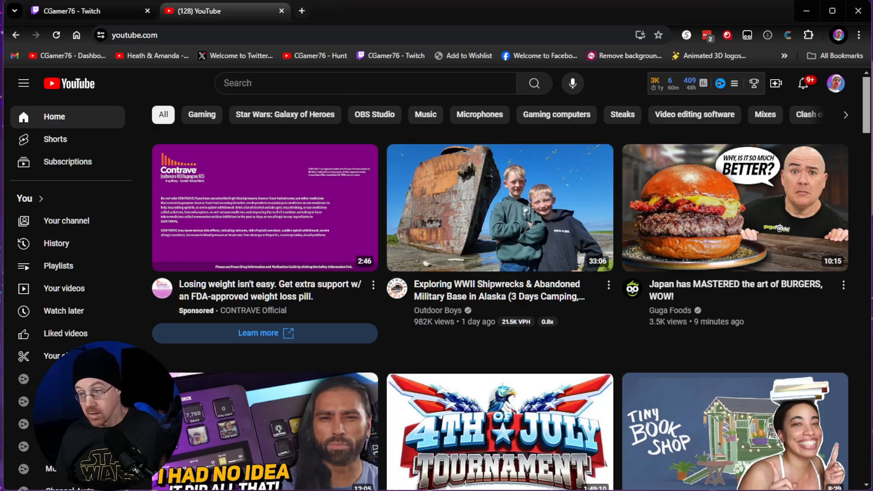
click(836, 84)
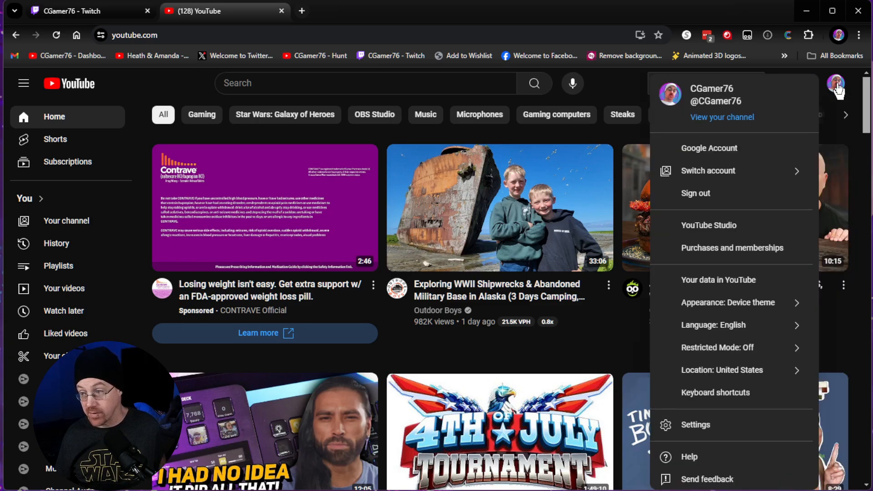
click(755, 427)
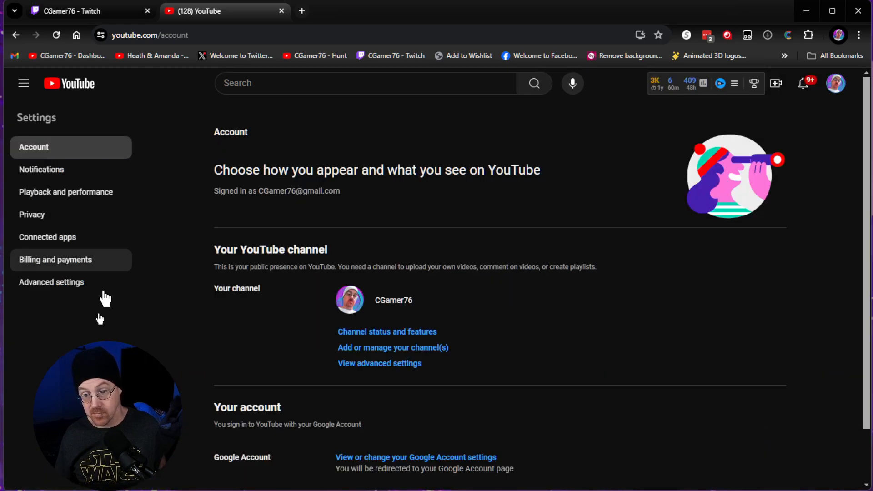
click(53, 283)
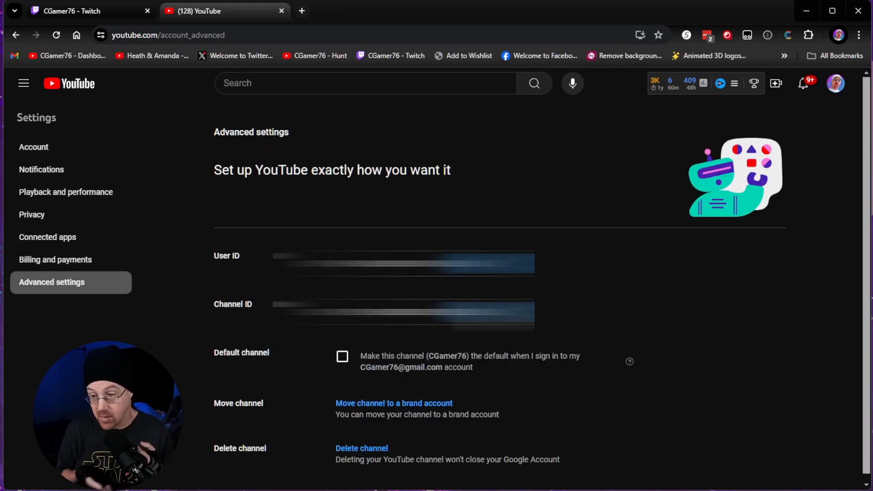
click(500, 312)
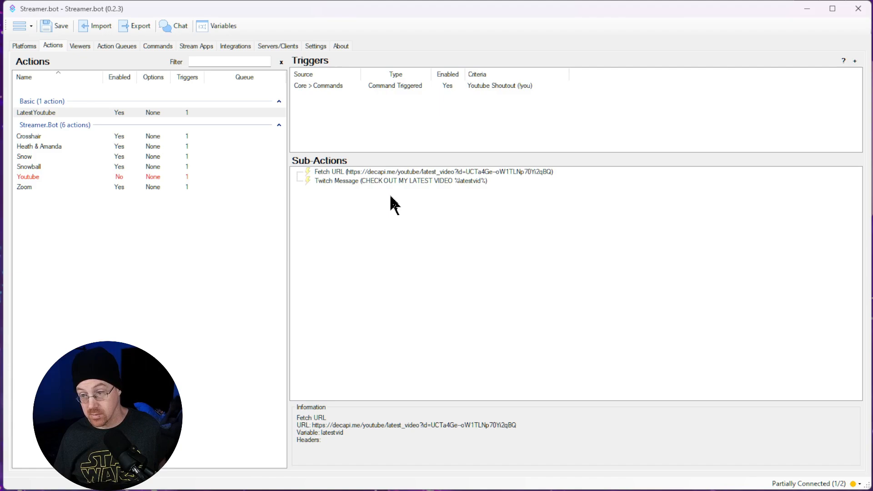
Step: In Streamer.bot, replace the channel ID at the end of the Fetch URL sub-action's address with the copied one
double_click(419, 172)
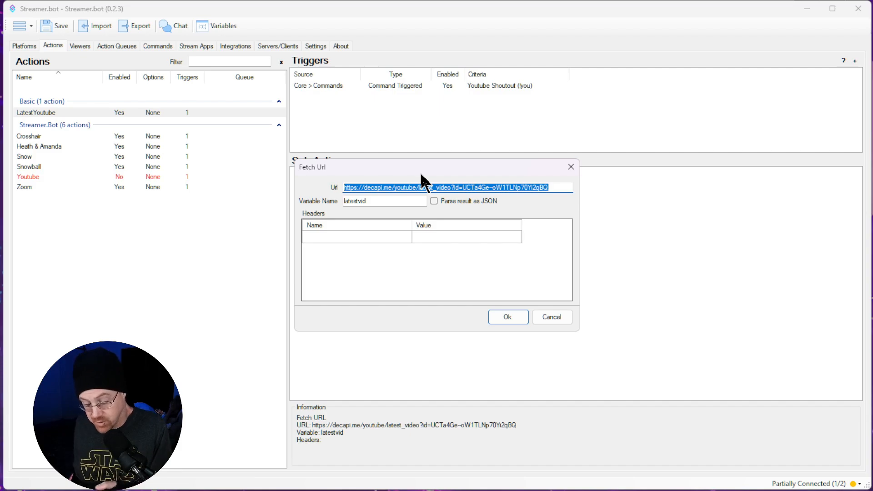
key(End)
key(BackSpace)
key(BackSpace)
key(BackSpace)
key(BackSpace)
key(BackSpace)
key(BackSpace)
key(BackSpace)
key(BackSpace)
key(BackSpace)
key(BackSpace)
key(BackSpace)
key(BackSpace)
key(BackSpace)
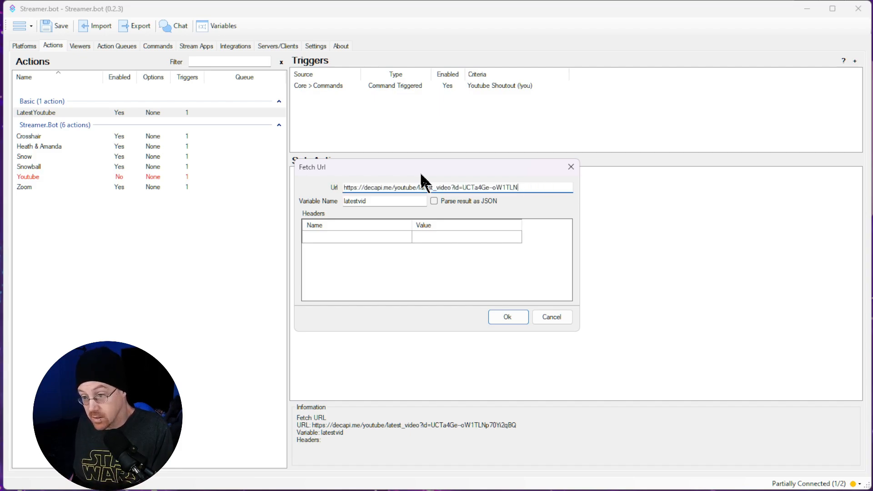
key(BackSpace)
key(BackSpace)
key(BackSpace)
key(BackSpace)
key(BackSpace)
key(BackSpace)
key(BackSpace)
key(BackSpace)
key(BackSpace)
key(BackSpace)
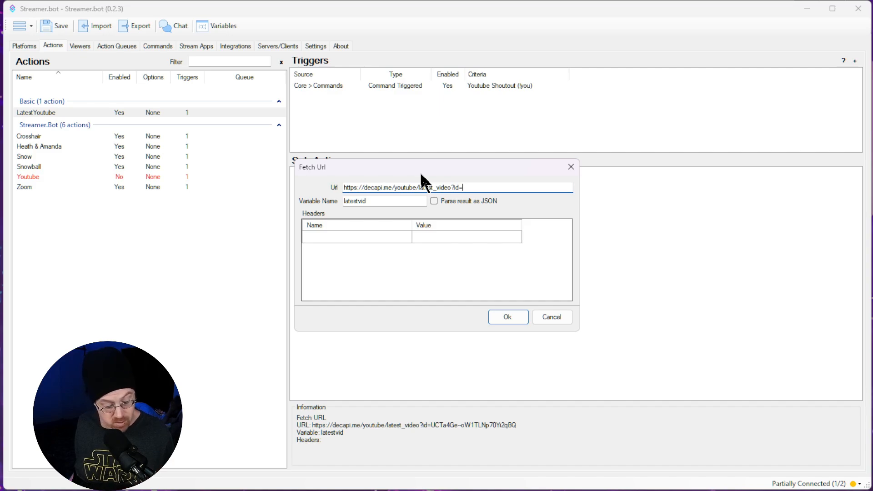
key(ctrl+v)
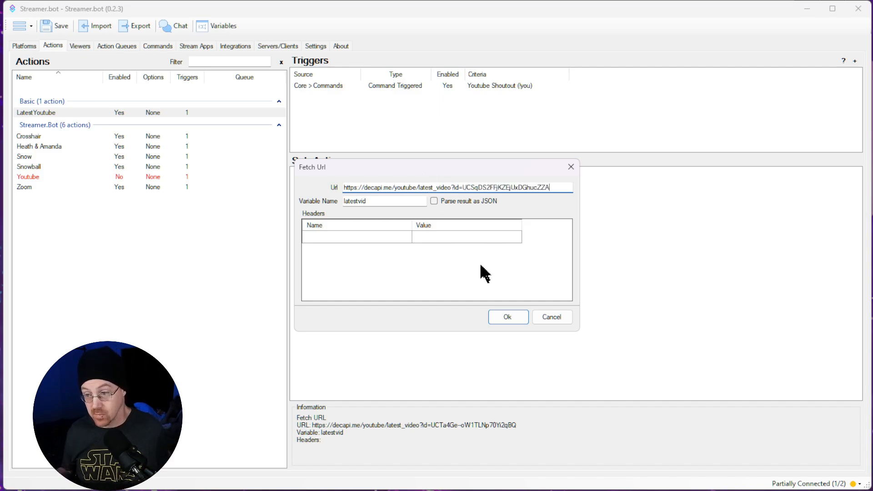
click(508, 318)
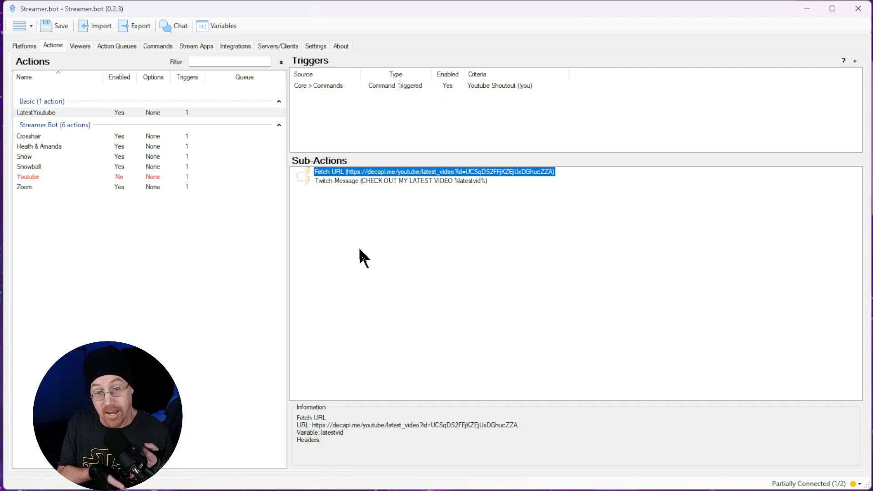
Step: Switch to the Twitch channel page, send !you in the stream chat and open the video link in the reply
key(alt+Tab)
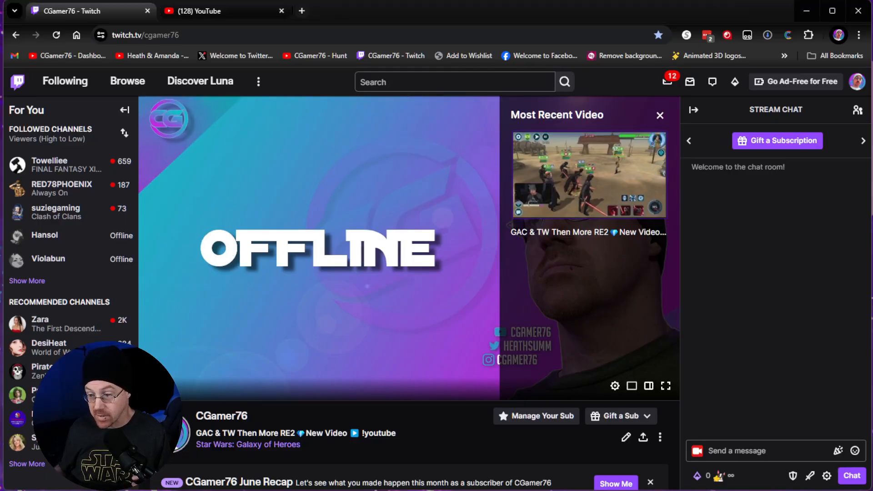
click(770, 453)
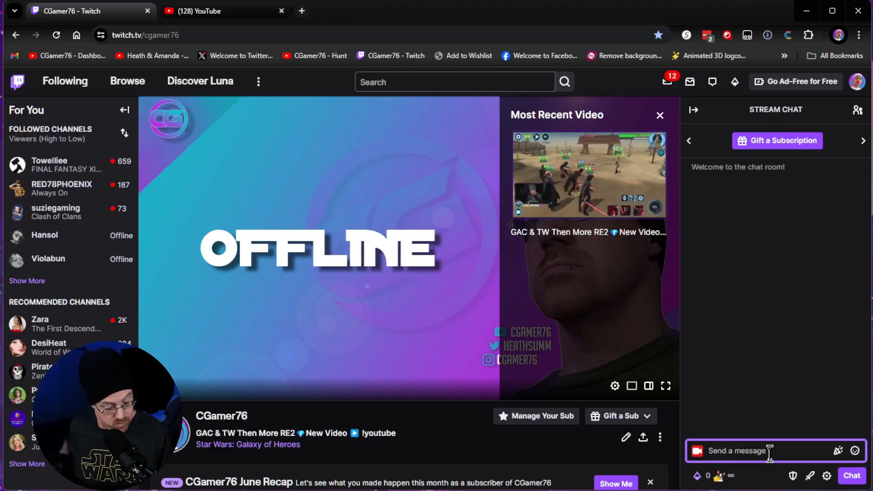
text(!you)
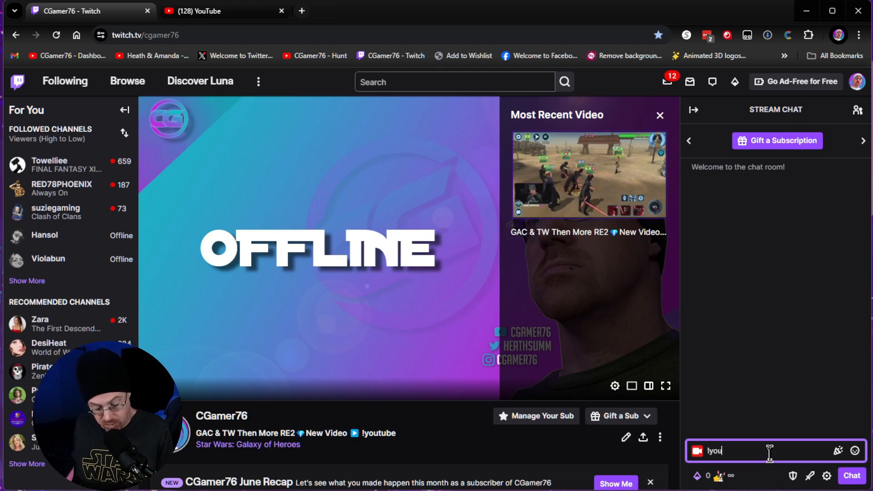
key(Return)
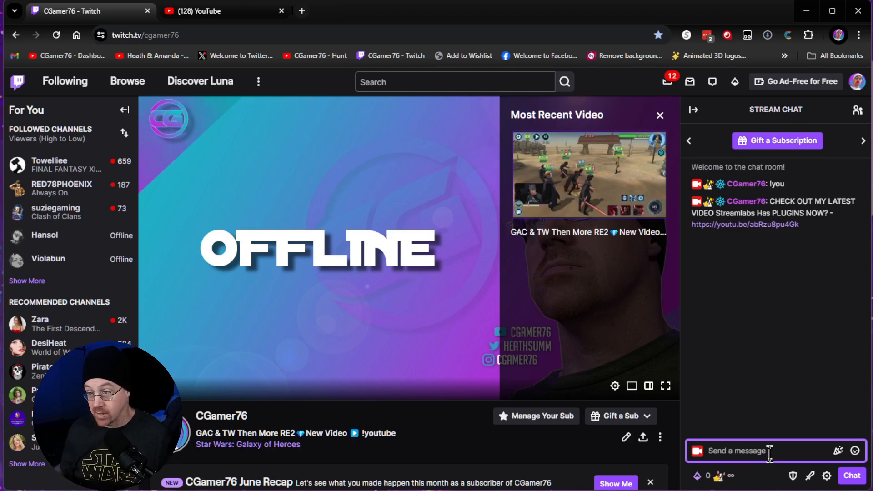
click(775, 225)
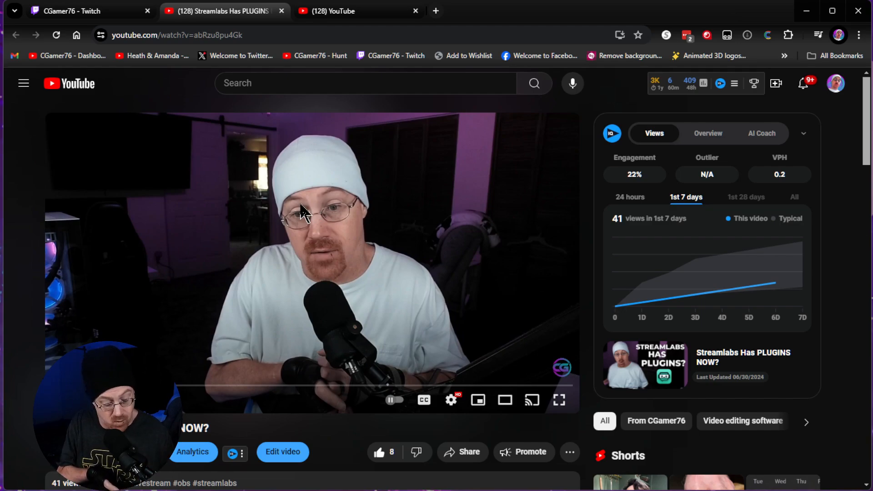
Step: Switch to Streamer.bot and delete the Youtube Shoutout (!you) command trigger from the LatestYoutube action
key(alt+Tab)
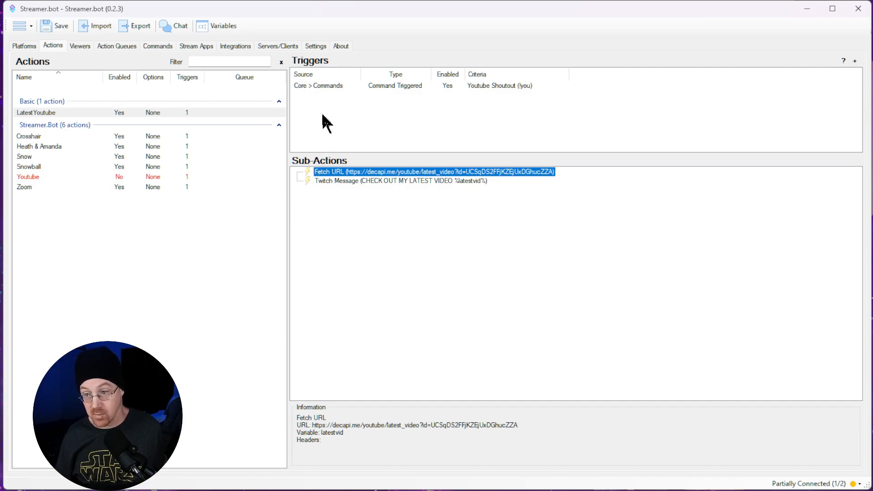
click(322, 88)
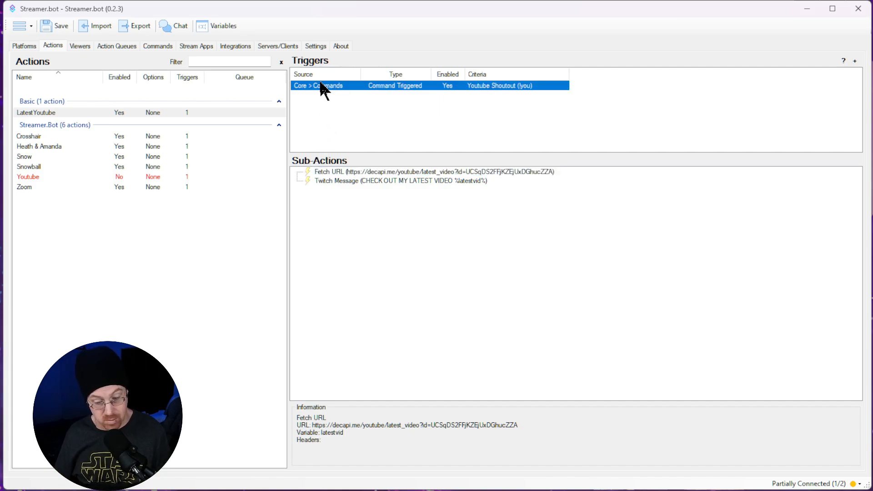
right_click(321, 85)
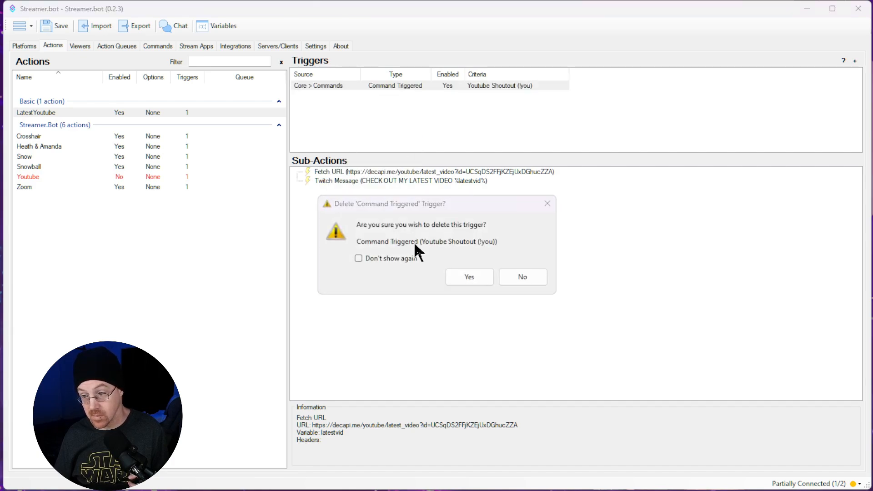
click(449, 275)
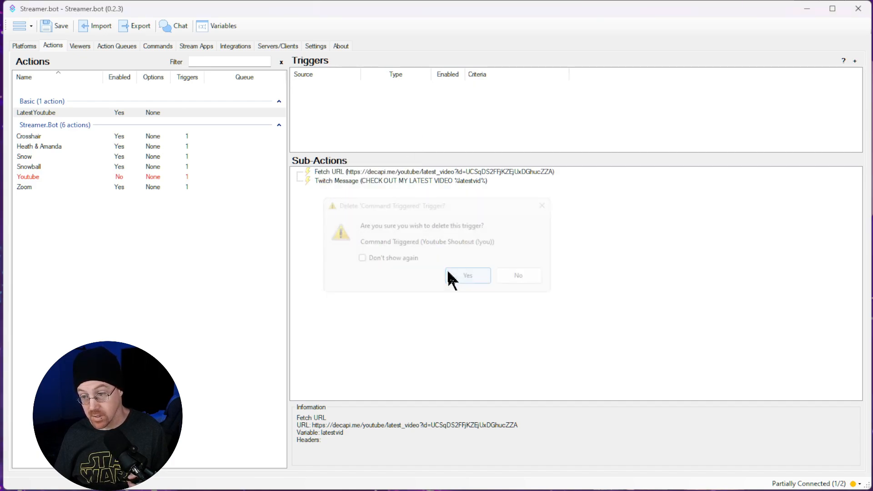
Step: Add a Core Timed Actions trigger to the LatestYoutube action and create a new timer named Youtube Shoutout for it
right_click(405, 106)
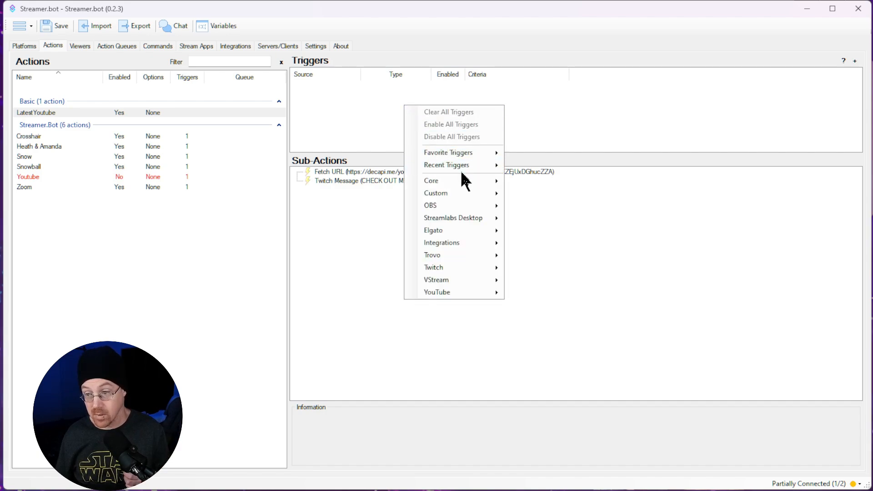
mouse_move(482, 186)
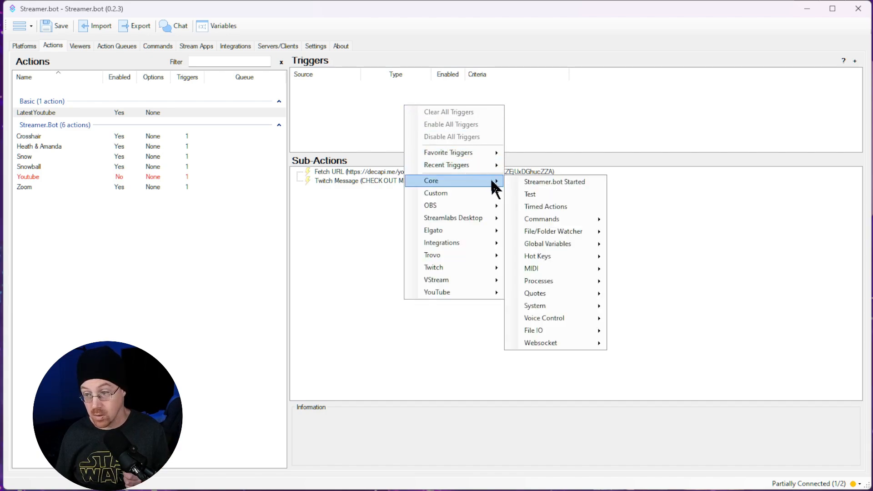
click(540, 210)
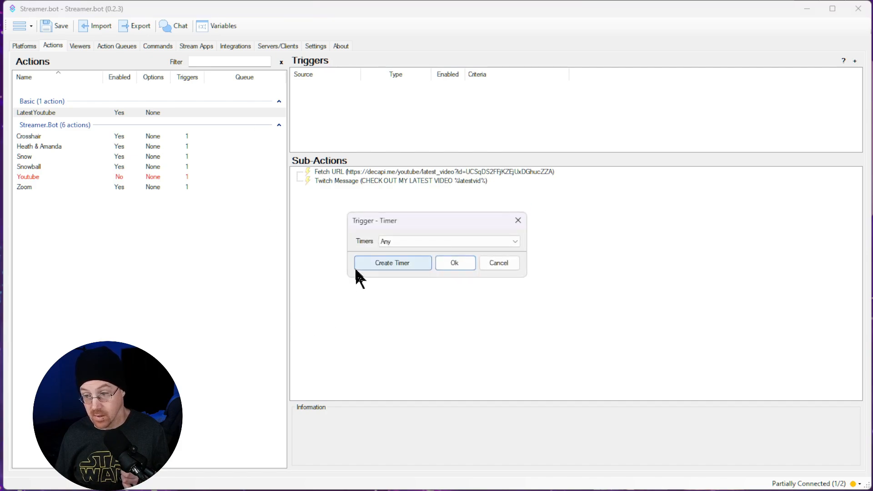
click(374, 264)
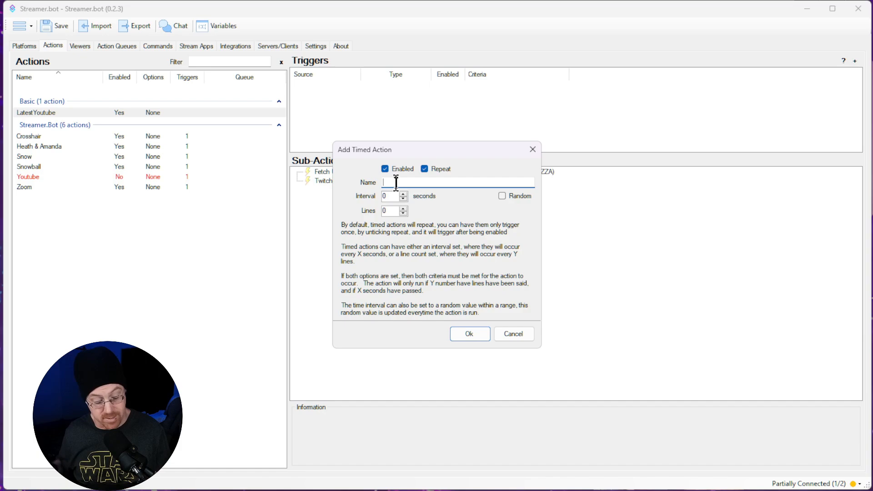
text(Youtube Shoutout)
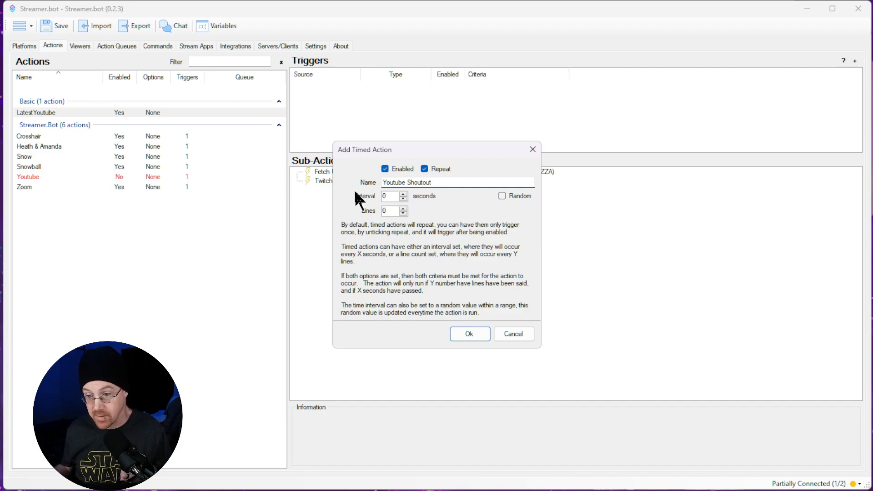
Step: Set the timer's interval to 10 seconds, save the timer and assign it to the trigger
click(396, 194)
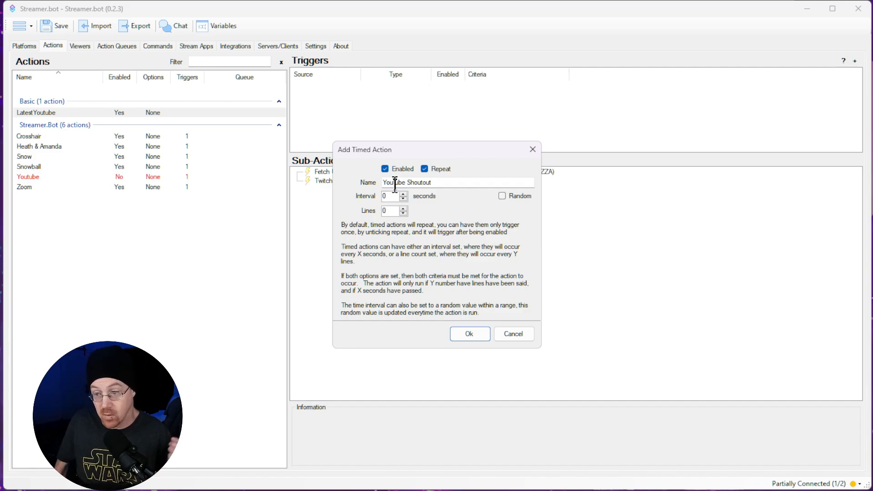
key(BackSpace)
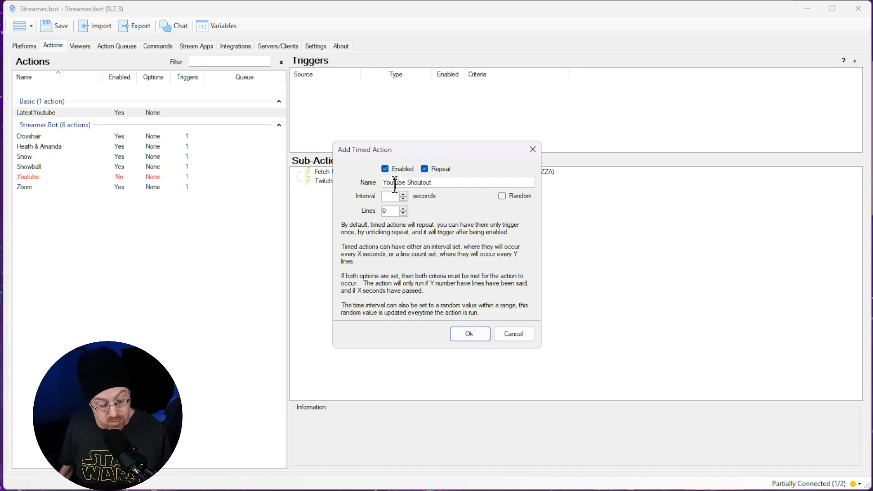
text(10)
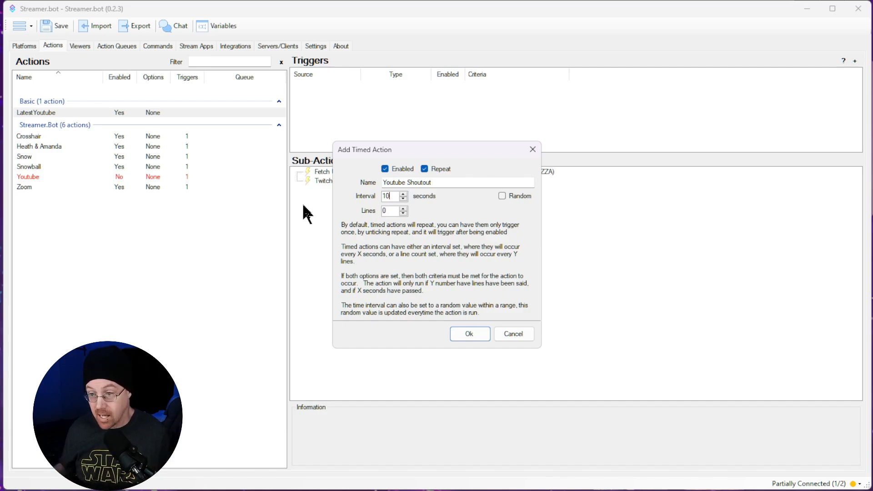
click(473, 340)
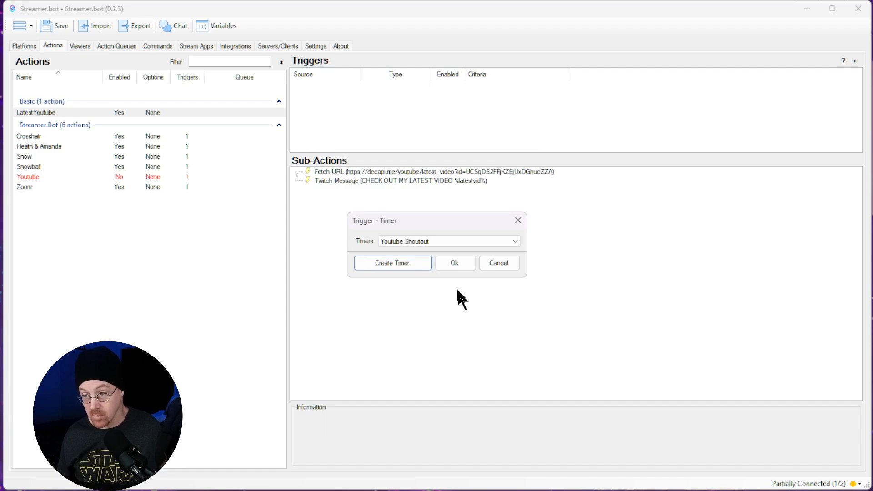
click(454, 267)
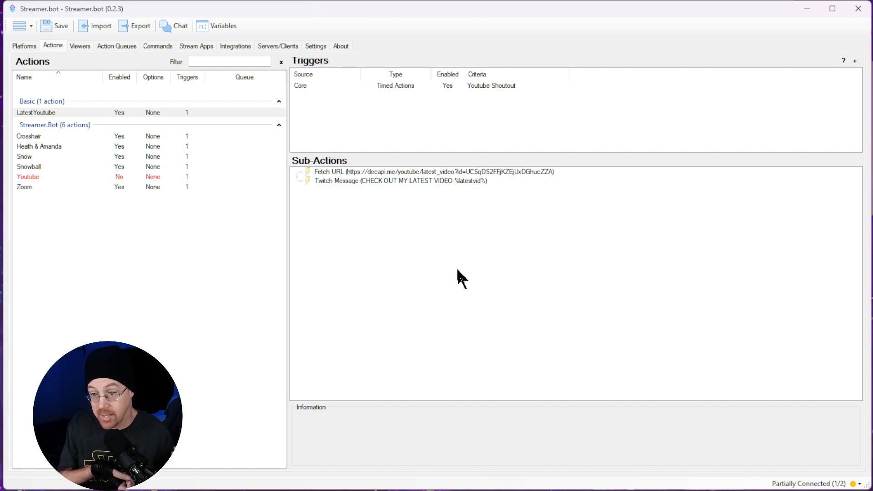
Step: Switch to the Twitch channel page in the browser and check the stream chat for the timed video message
key(alt+Tab)
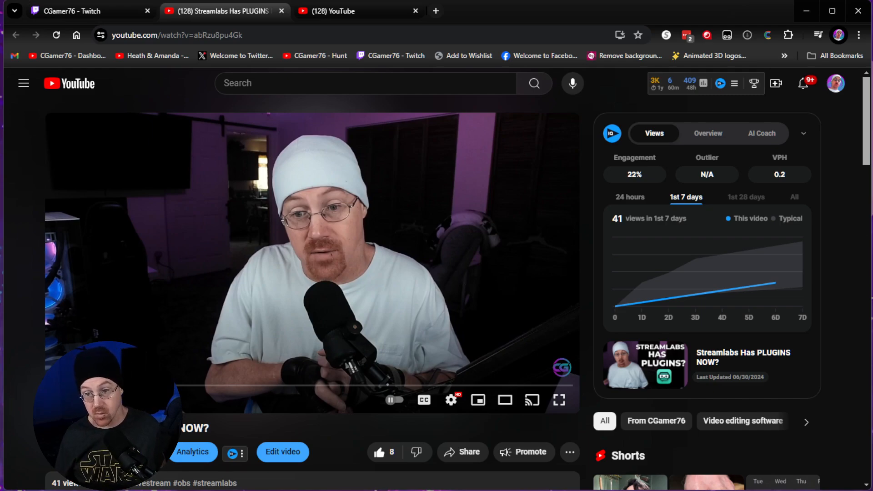
click(77, 12)
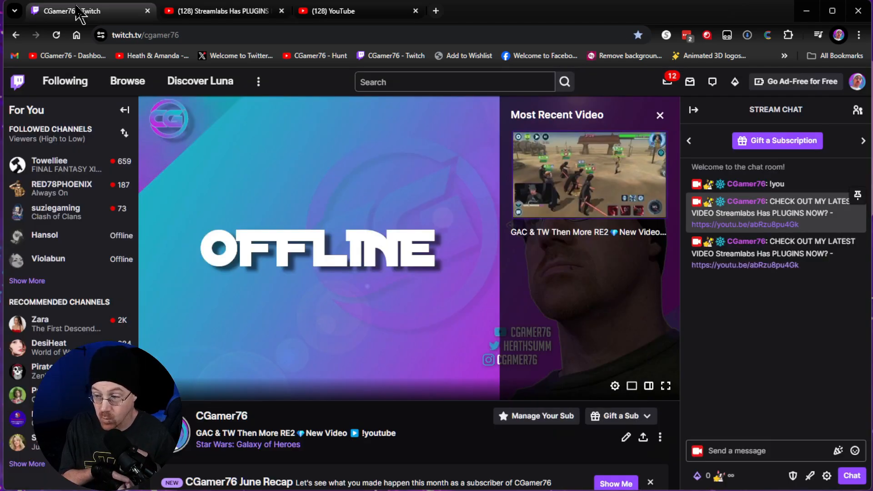